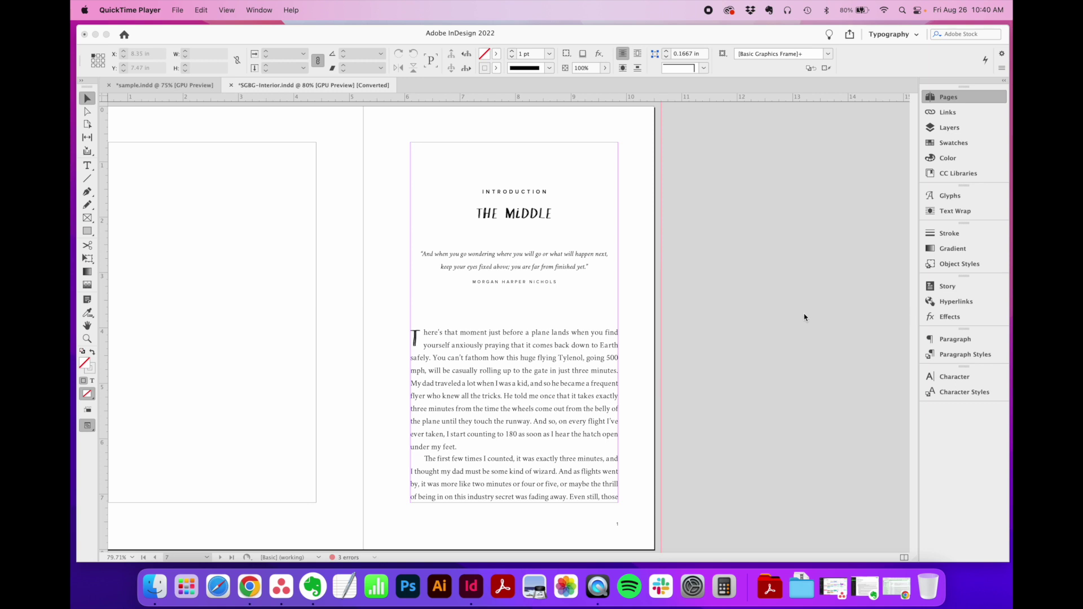
# Expand the Pages panel to show the book's masters and 248 pages
pyautogui.click(962, 98)
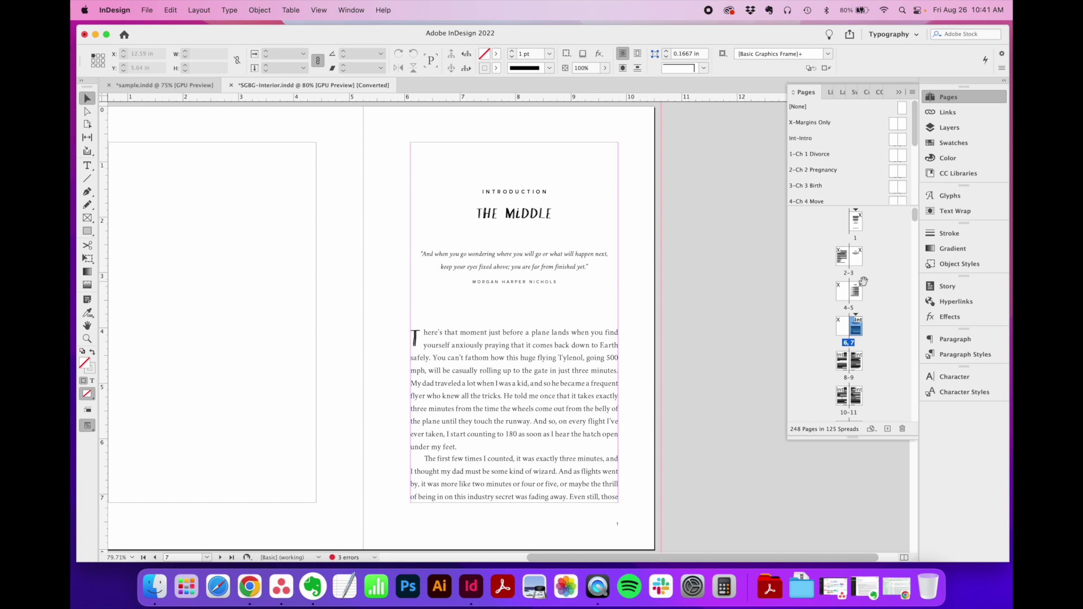
pyautogui.scroll(-5, 862, 282)
pyautogui.scroll(-8, 863, 281)
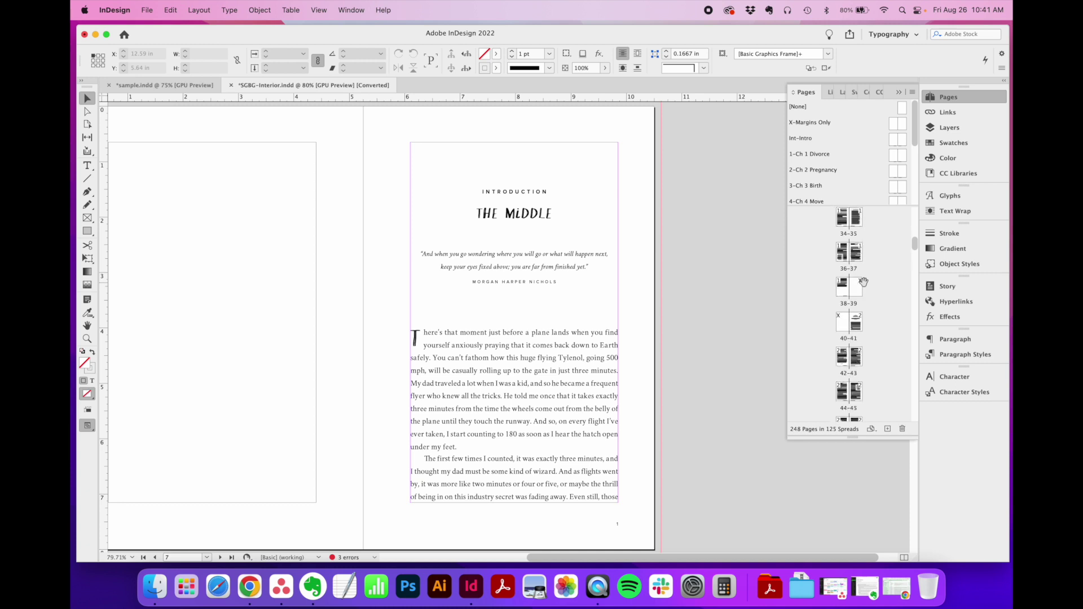
pyautogui.scroll(10, 863, 281)
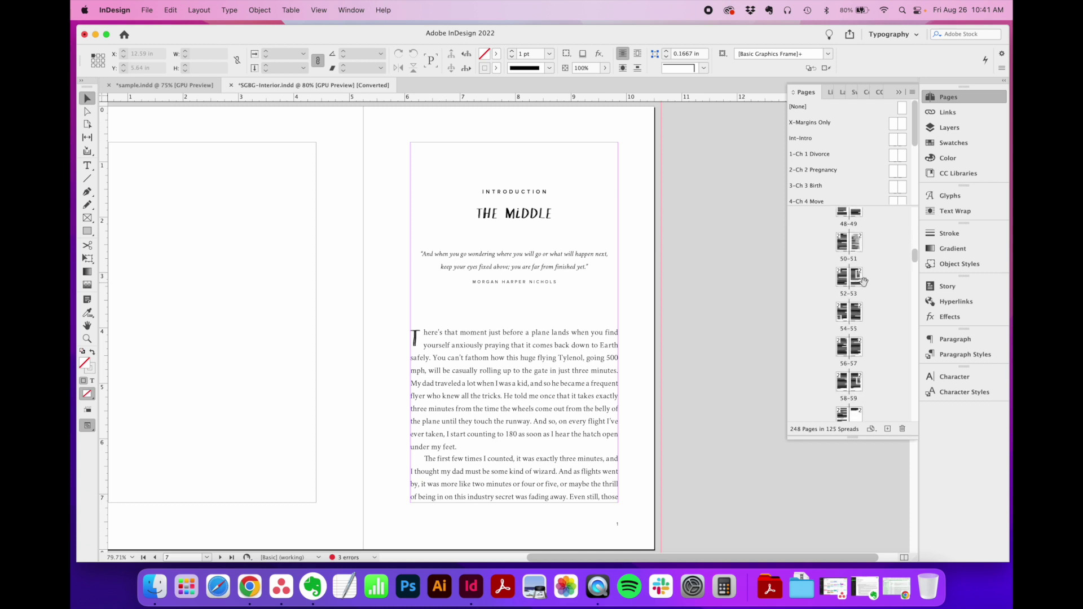
pyautogui.scroll(2, 863, 281)
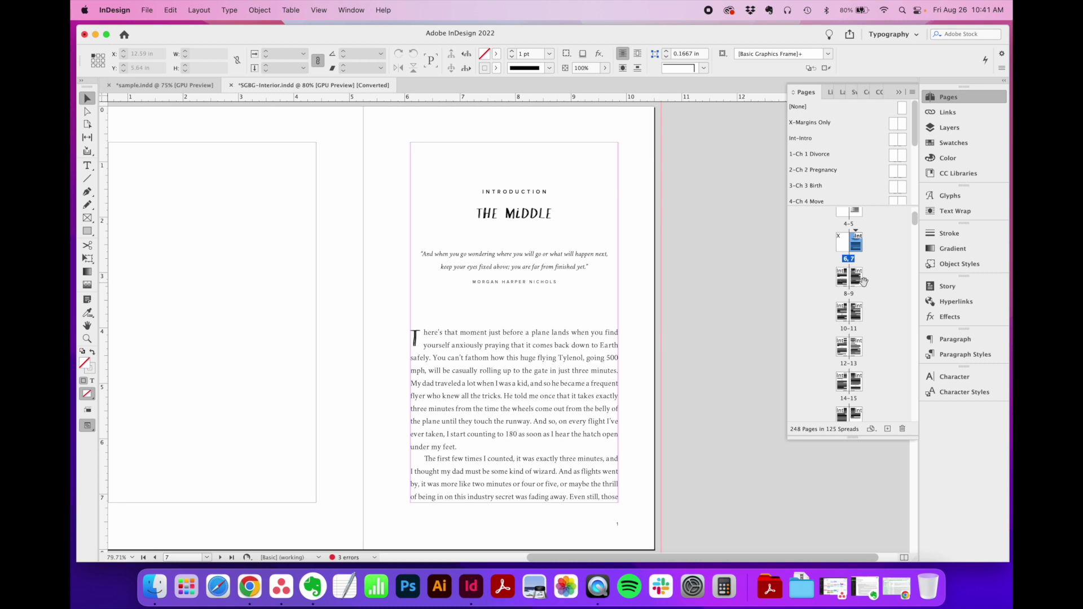
pyautogui.scroll(1, 873, 284)
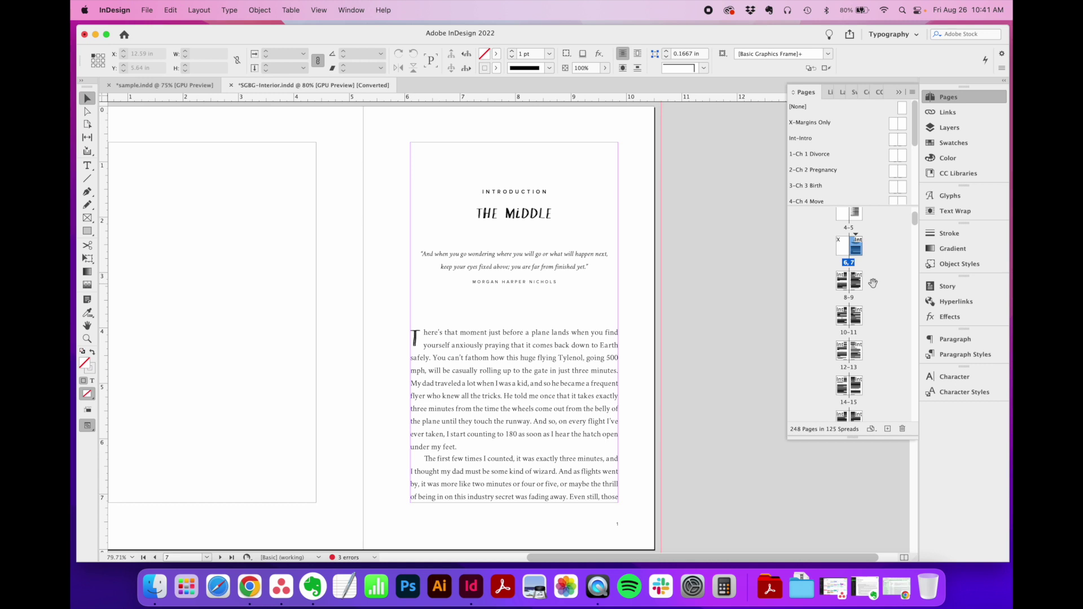
# Open Window > Interactive > Bookmarks and nudge the floating panel into place
pyautogui.click(346, 11)
pyautogui.moveTo(491, 173)
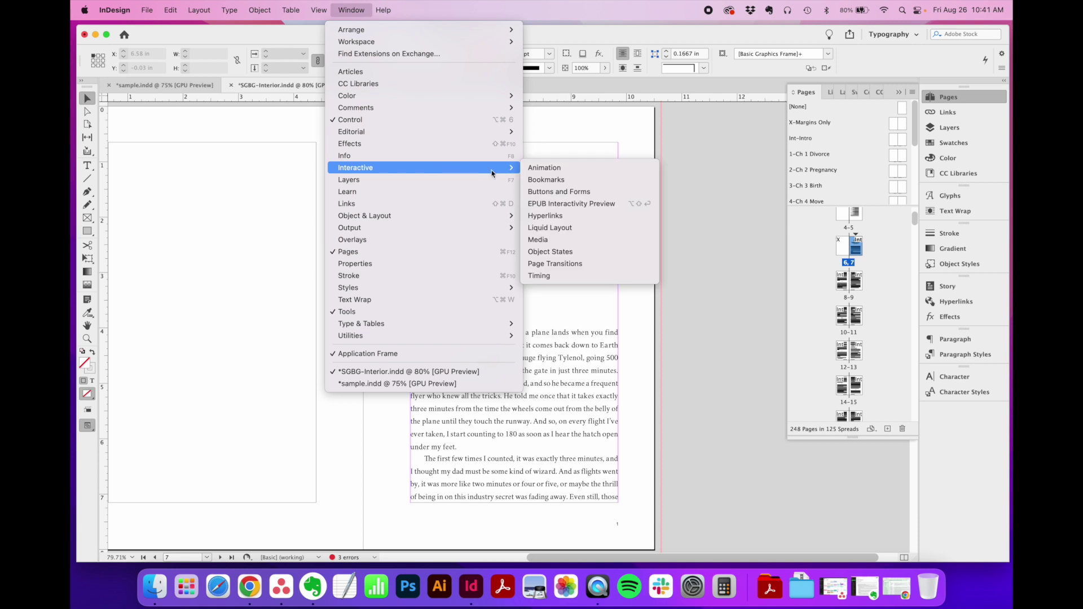
pyautogui.click(578, 183)
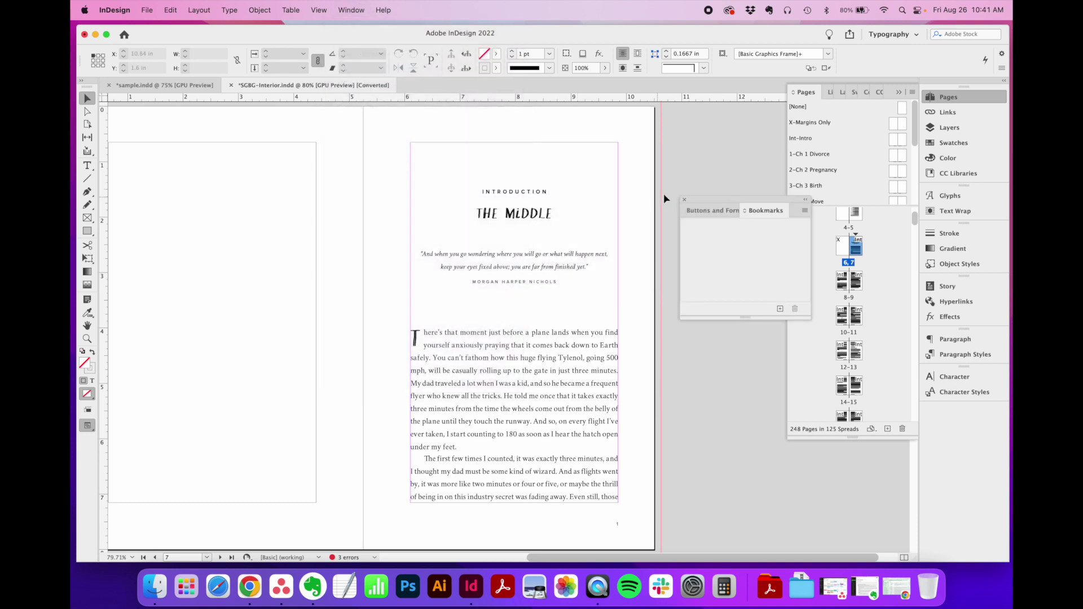
pyautogui.moveTo(720, 200); pyautogui.dragTo(715, 190)
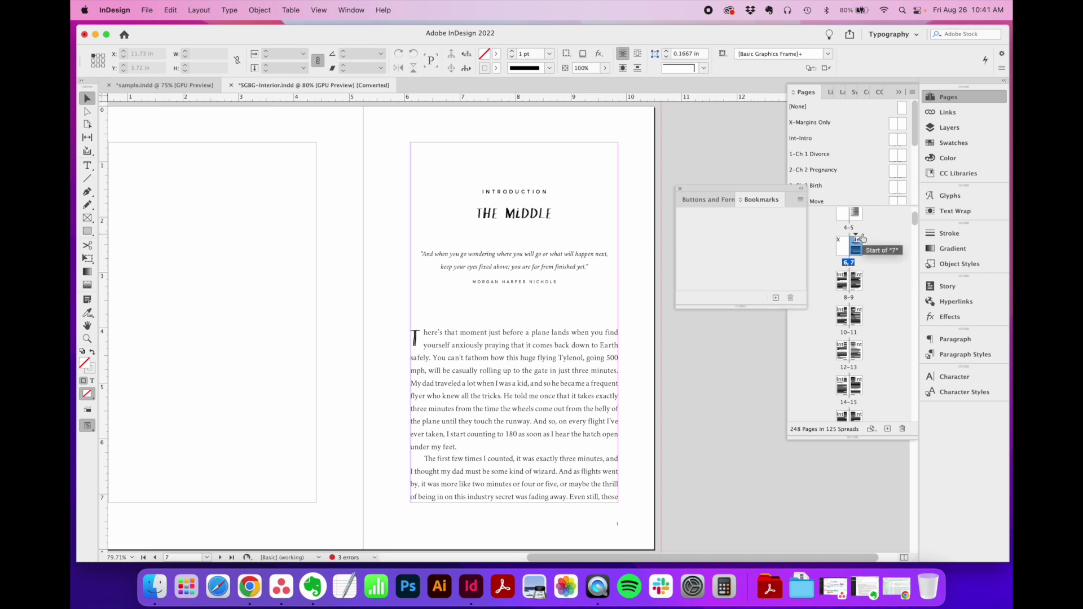
pyautogui.moveTo(862, 238); pyautogui.dragTo(862, 240)
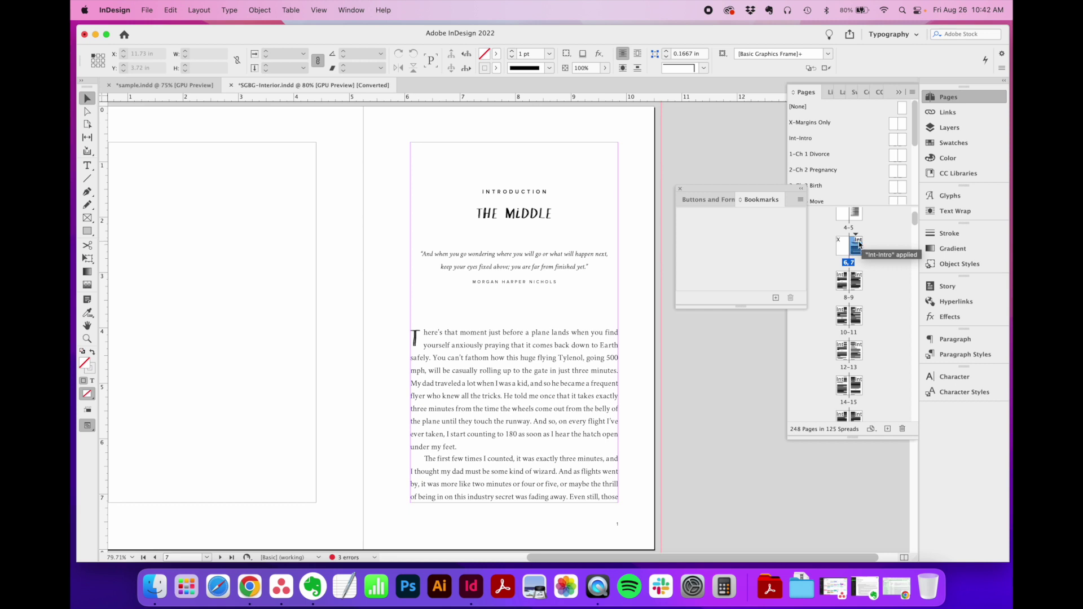
# Add a bookmark named 'intro' for page 7
pyautogui.click(775, 298)
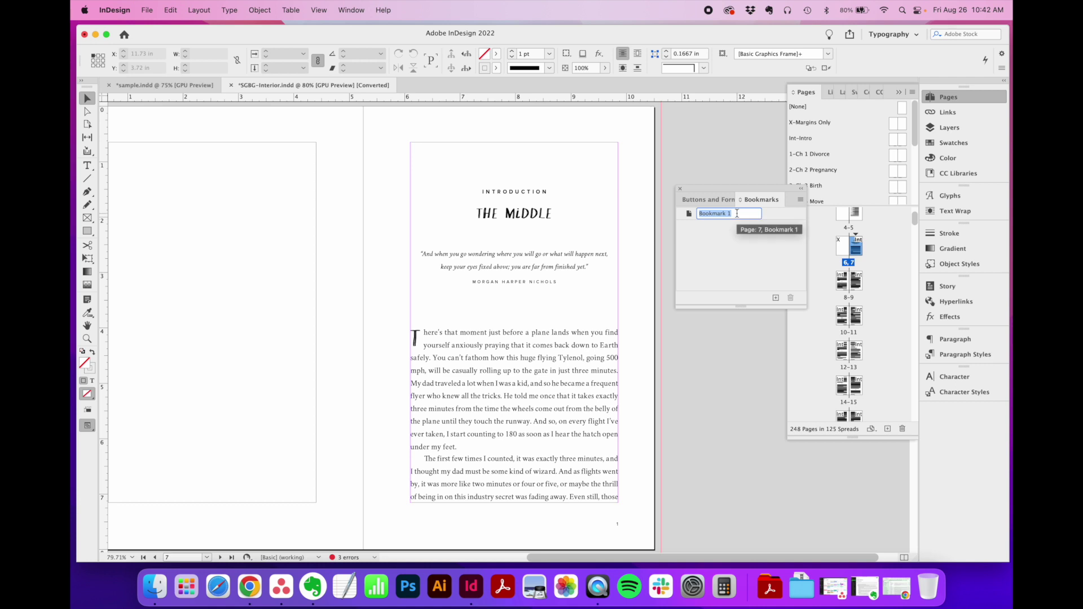
pyautogui.write('intro')
pyautogui.press('Return')
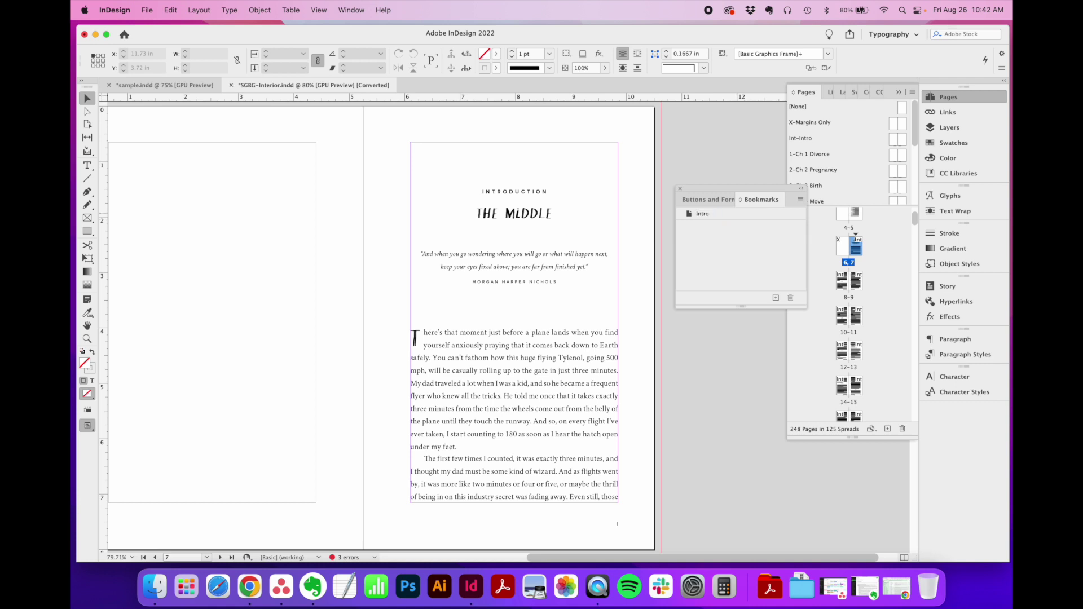
# Go to page 19 and add a bookmark named 'chapter 1'
pyautogui.scroll(-3, 876, 301)
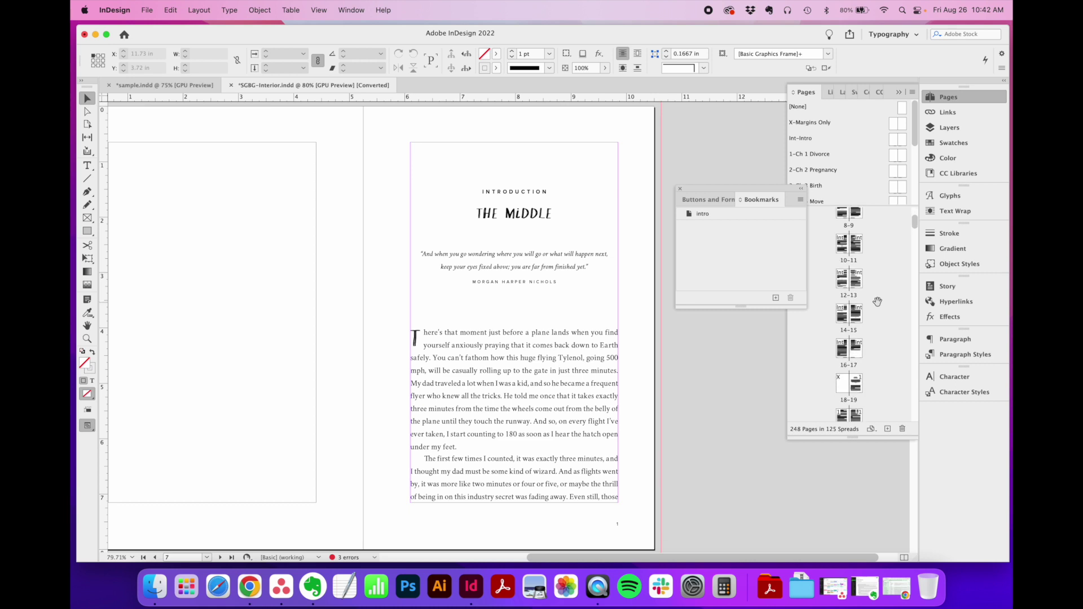
pyautogui.scroll(-2, 877, 301)
pyautogui.doubleClick(853, 332)
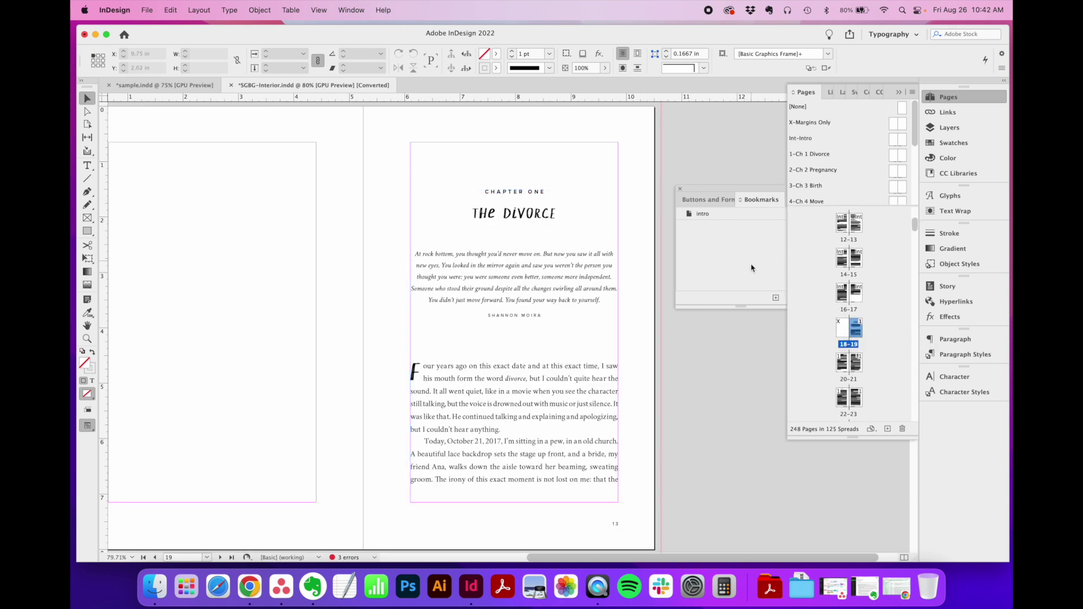
pyautogui.click(744, 290)
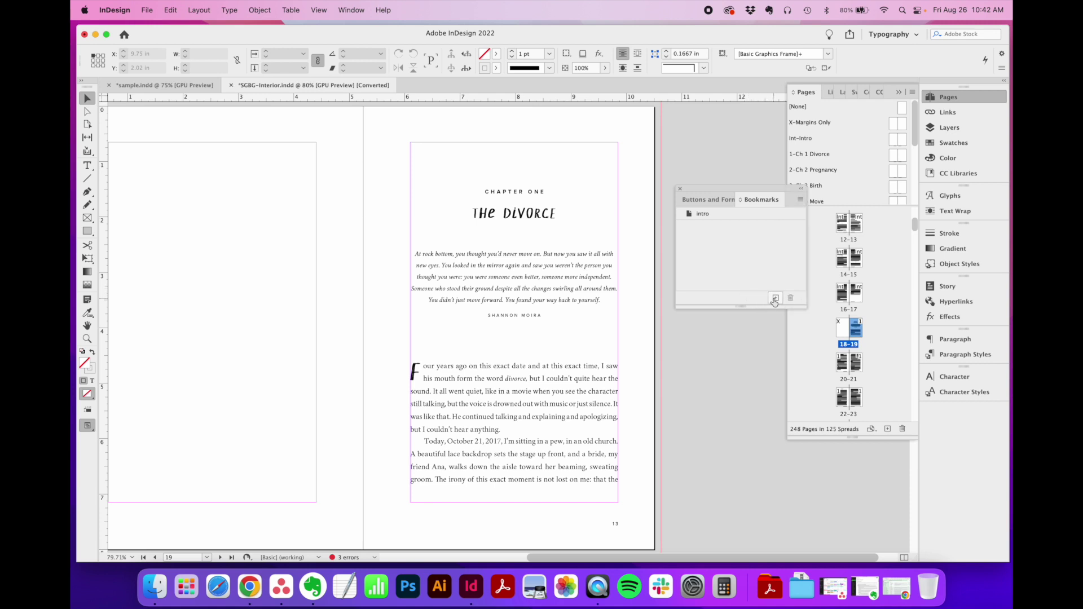
pyautogui.click(775, 299)
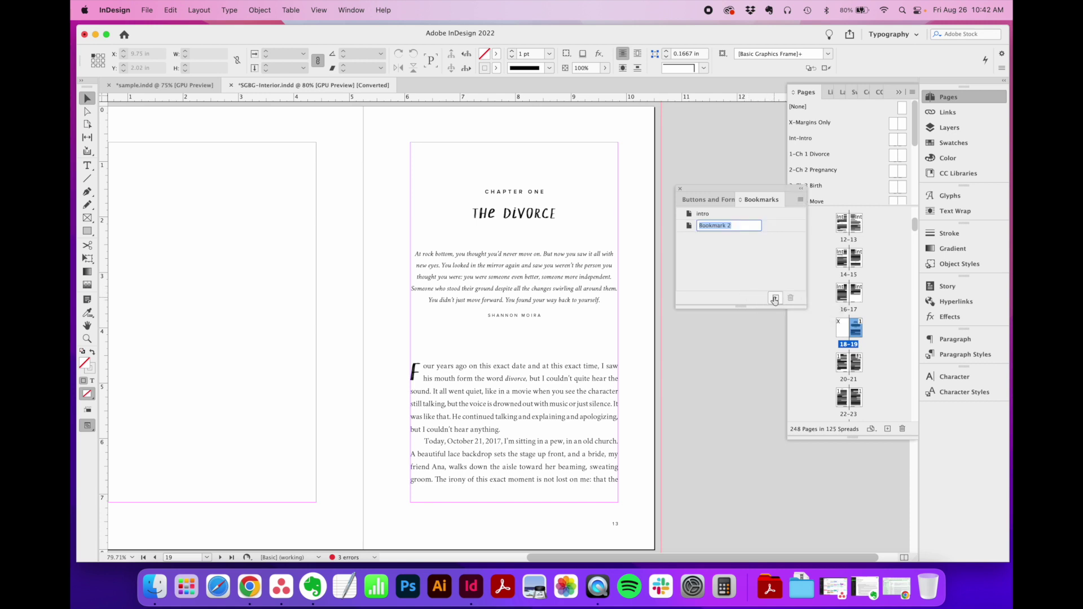
pyautogui.write('chapter 1')
pyautogui.press('Return')
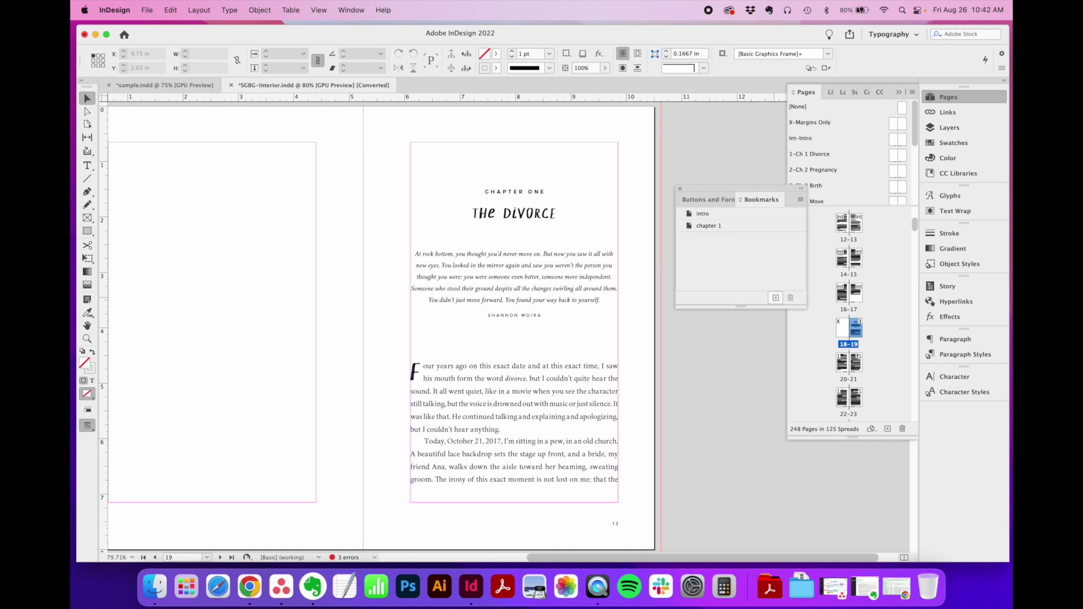
# Go to page 41 and add a bookmark named 'chapter 2'
pyautogui.scroll(-8, 852, 385)
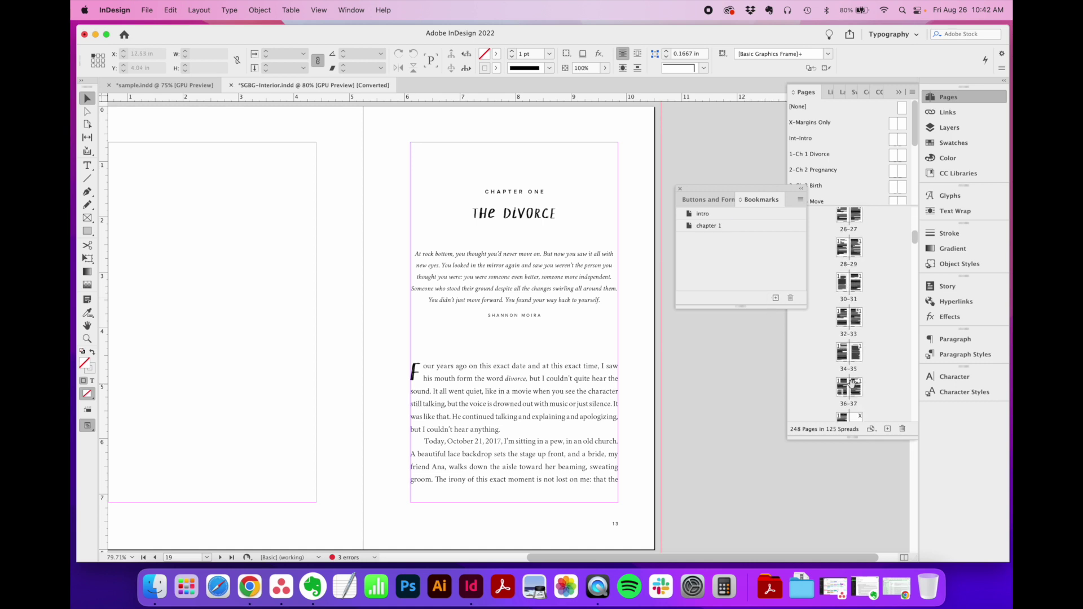
pyautogui.scroll(-3, 851, 385)
pyautogui.doubleClick(849, 377)
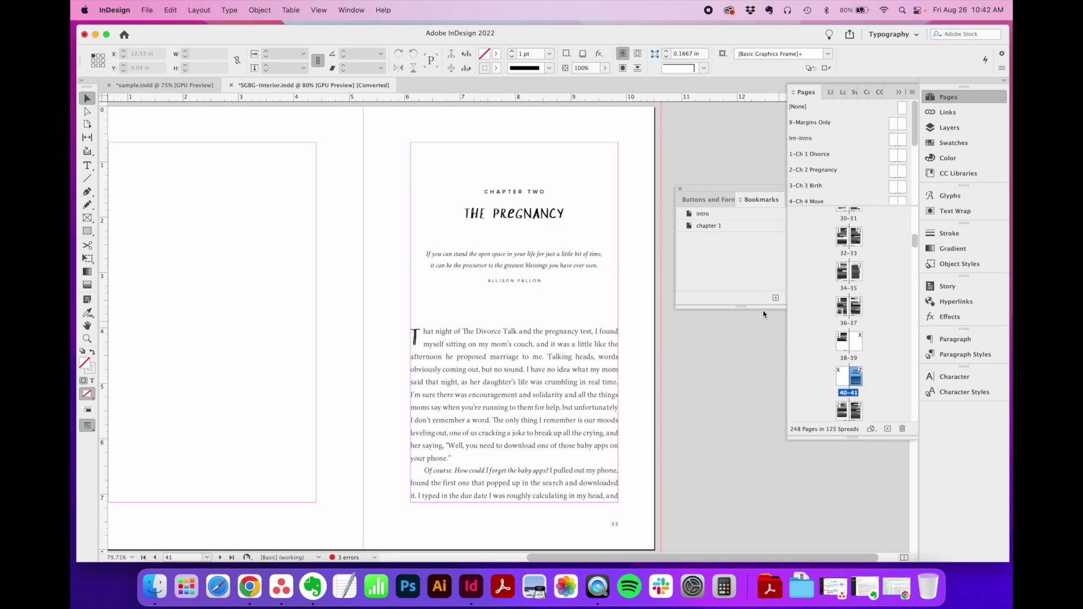
pyautogui.click(751, 296)
pyautogui.click(775, 297)
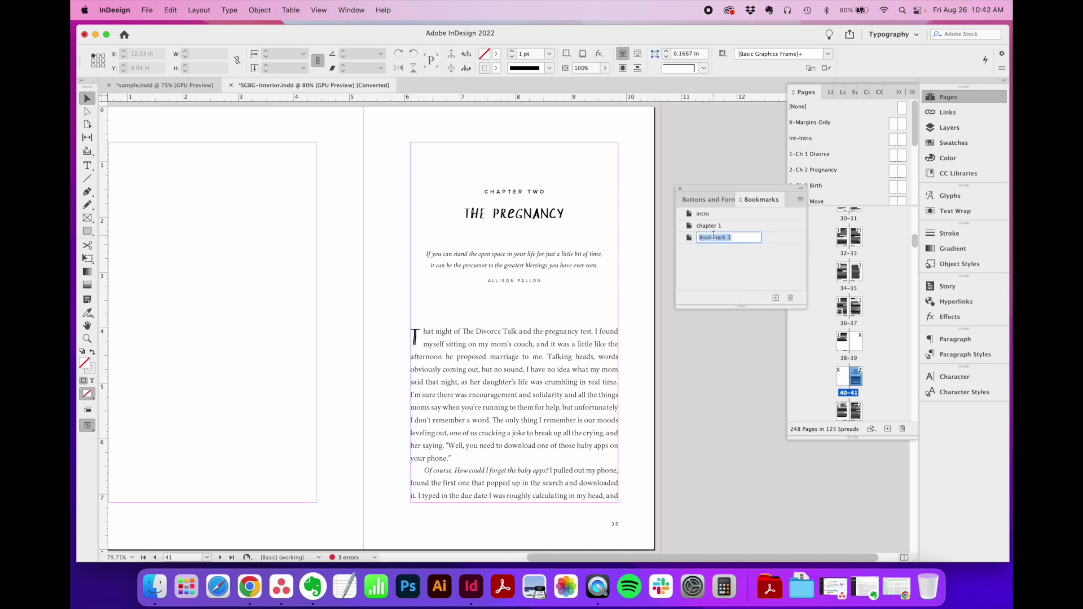
pyautogui.write('chapter 2')
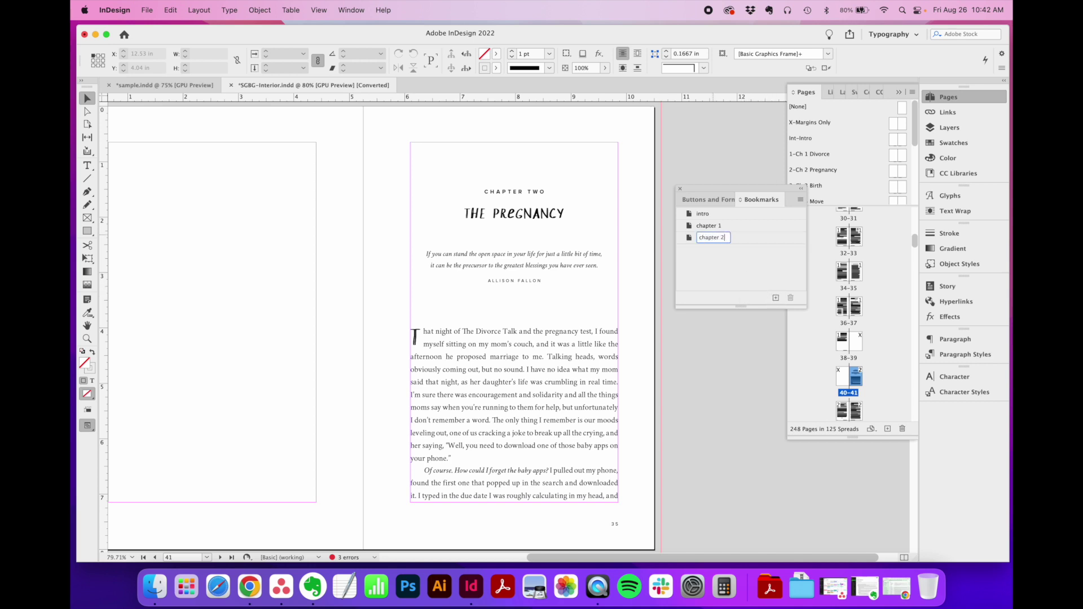
pyautogui.press('Return')
# Test the intro, chapter 2 and chapter 1 bookmarks, ending on page 19
pyautogui.doubleClick(717, 218)
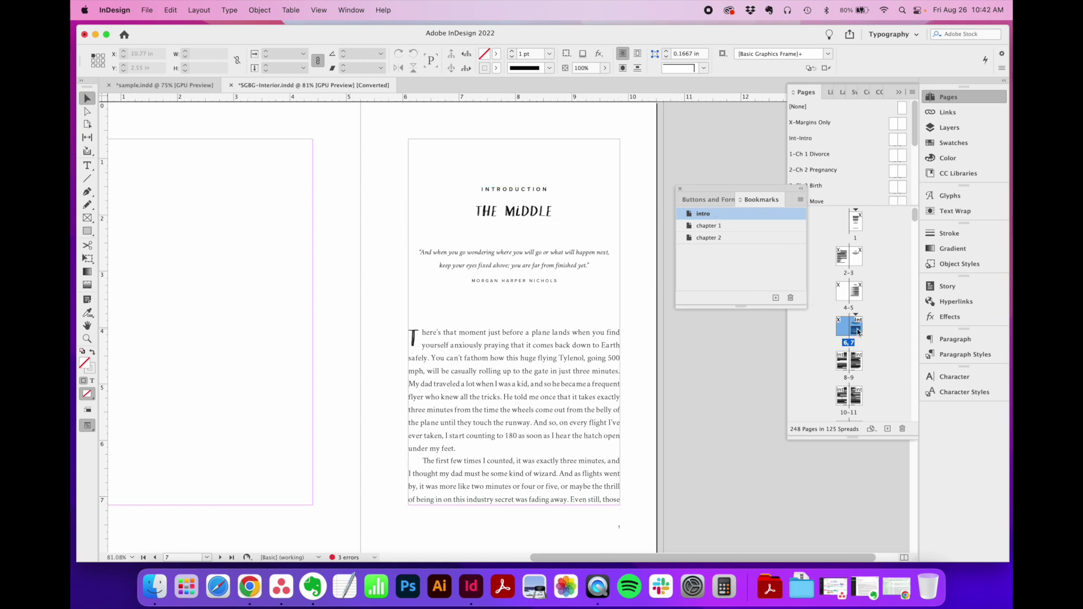
pyautogui.doubleClick(728, 238)
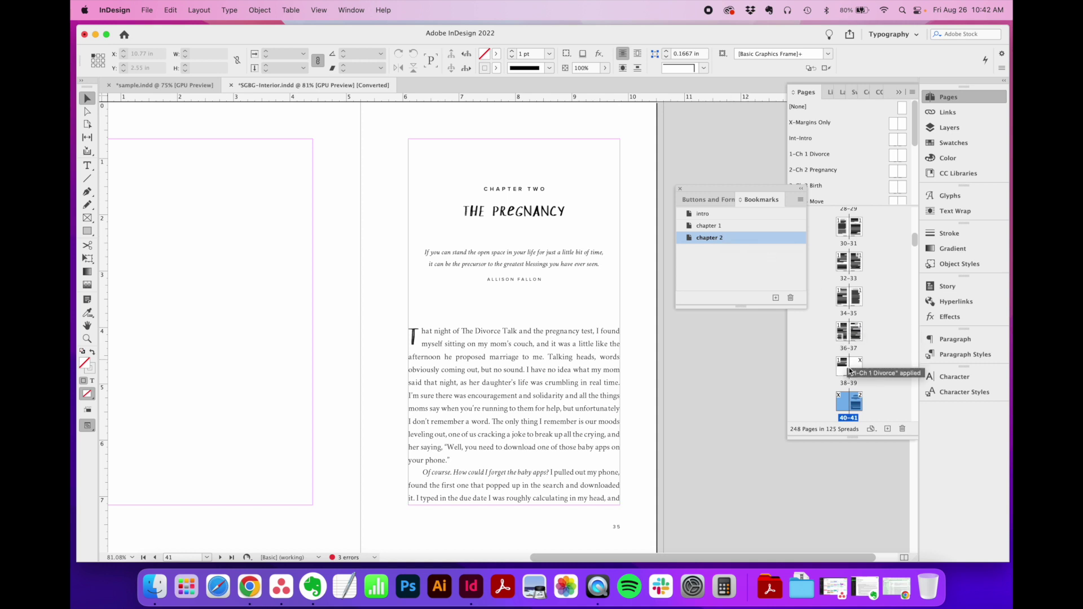
pyautogui.doubleClick(743, 227)
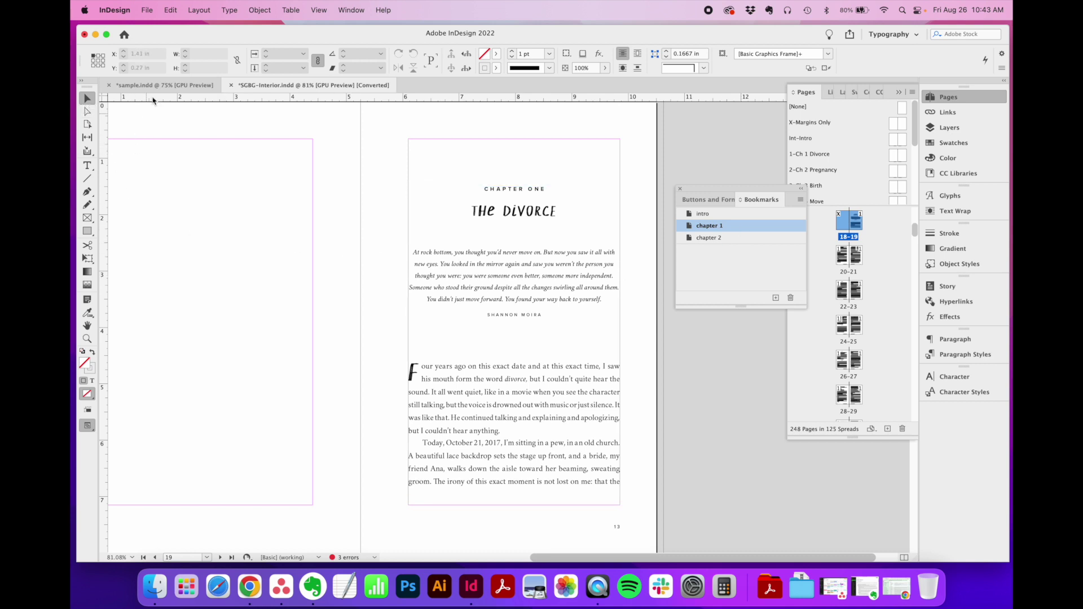
pyautogui.click(201, 10)
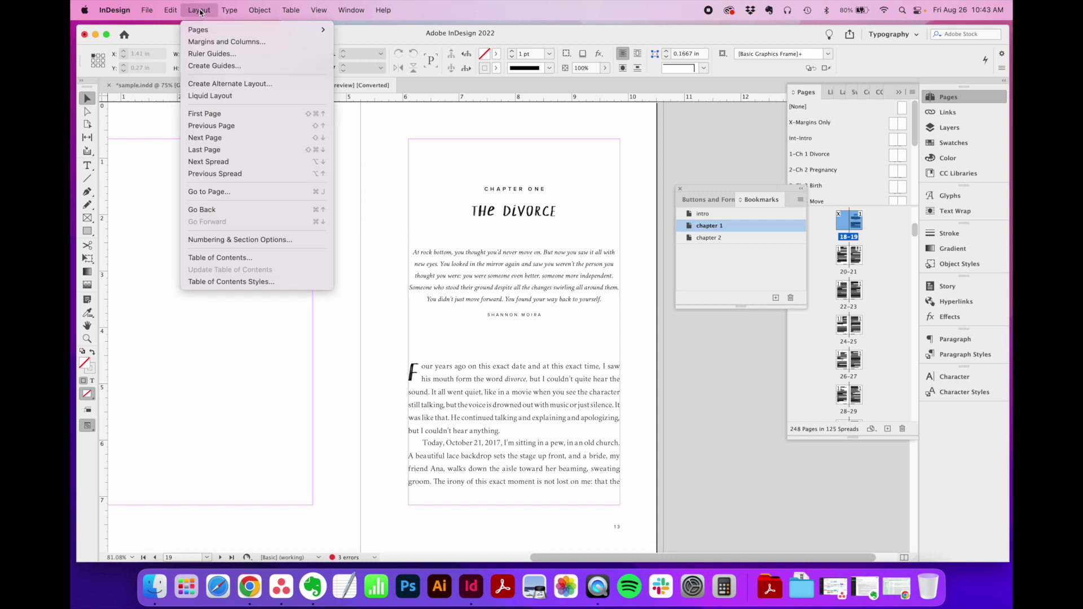
# Jump to page 200 with Go to Page
pyautogui.click(318, 192)
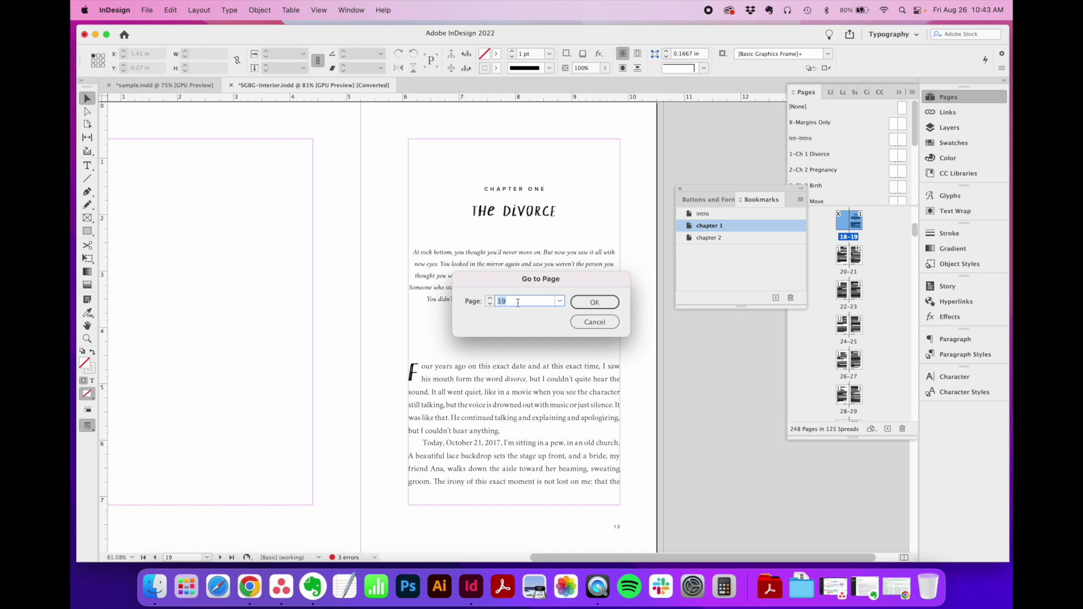
pyautogui.write('200')
pyautogui.press('Return')
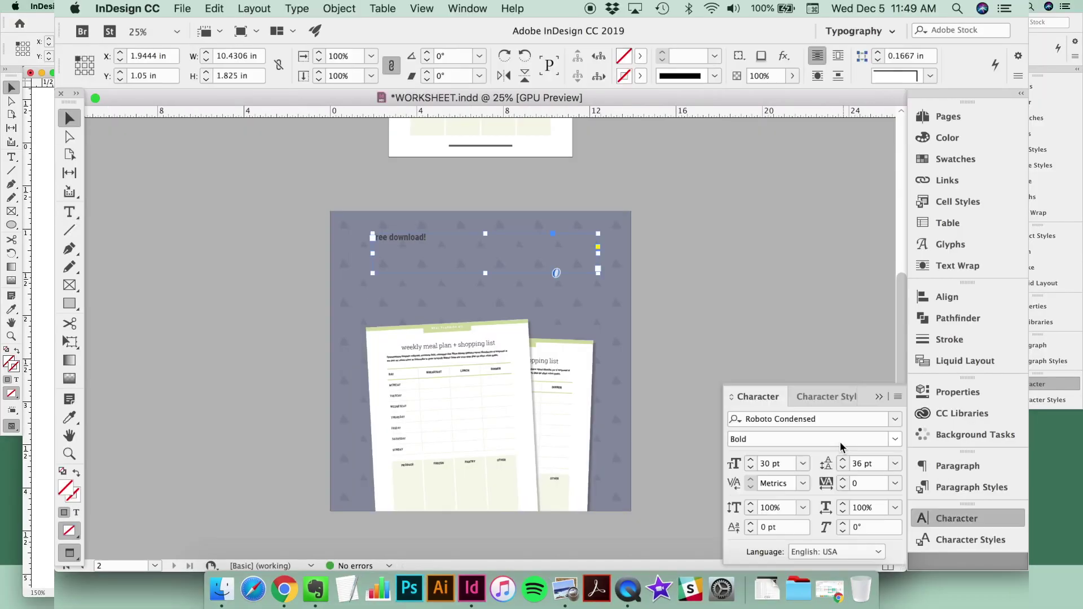
# Add the line 'sign up for my email list' to the worksheet heading
pyautogui.click(895, 439)
pyautogui.write('sign up for my email list')
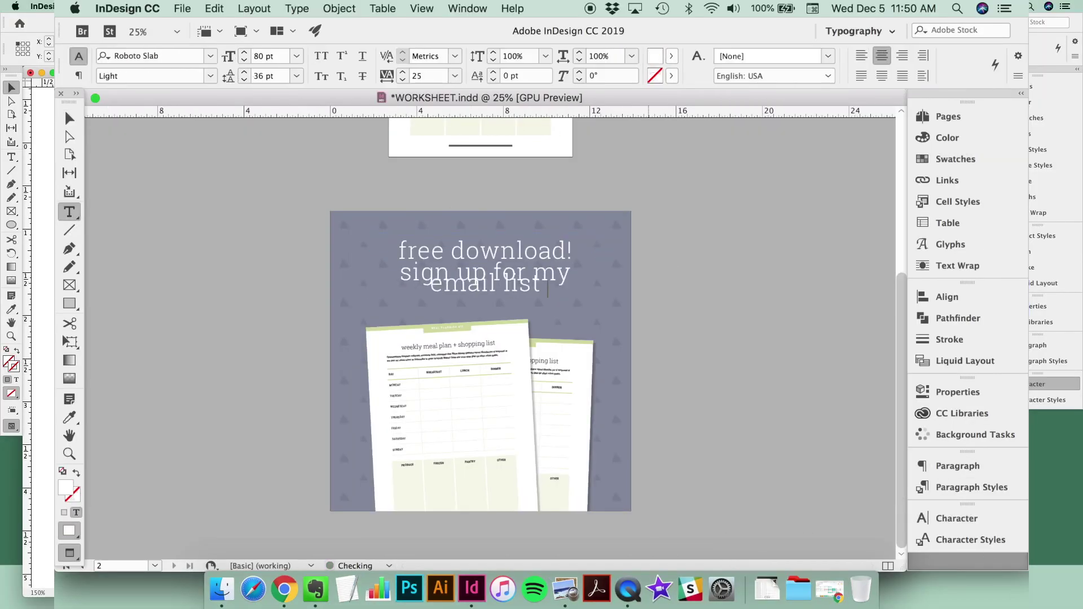